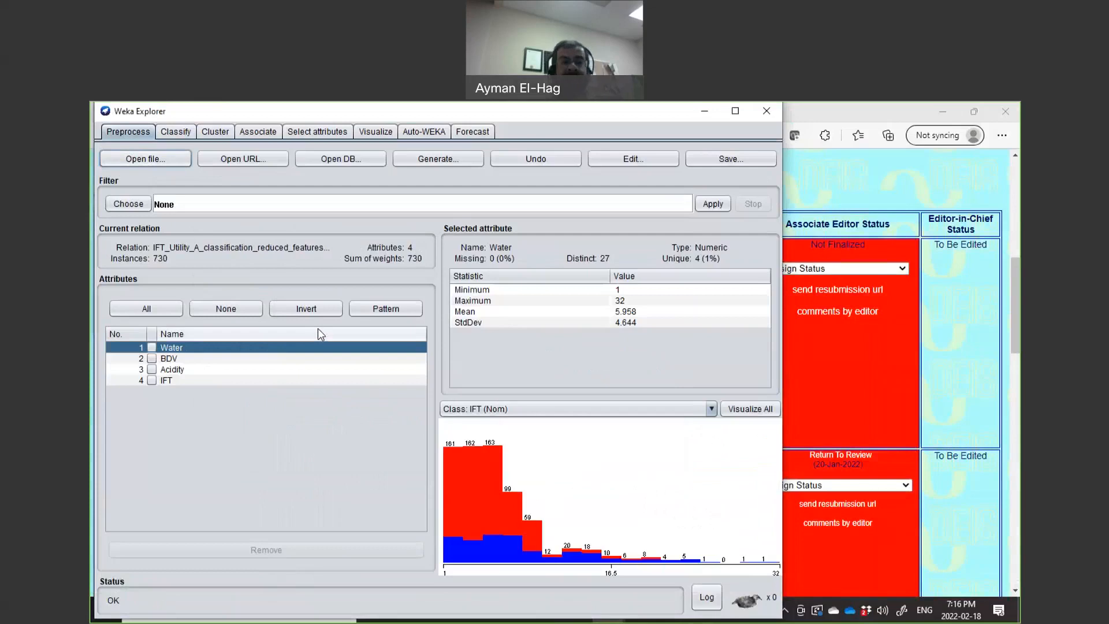
On the Classify tab, load IFT_Utility_B_classification_reduced_features_2class.csv as the supplied test set.
left_click(187, 133)
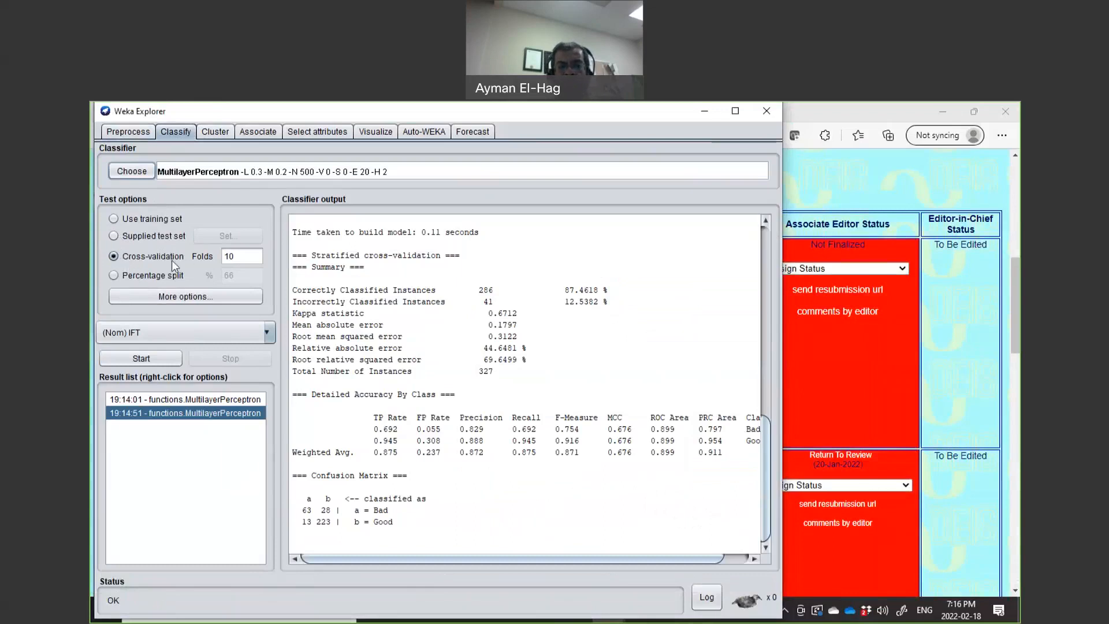
left_click(114, 237)
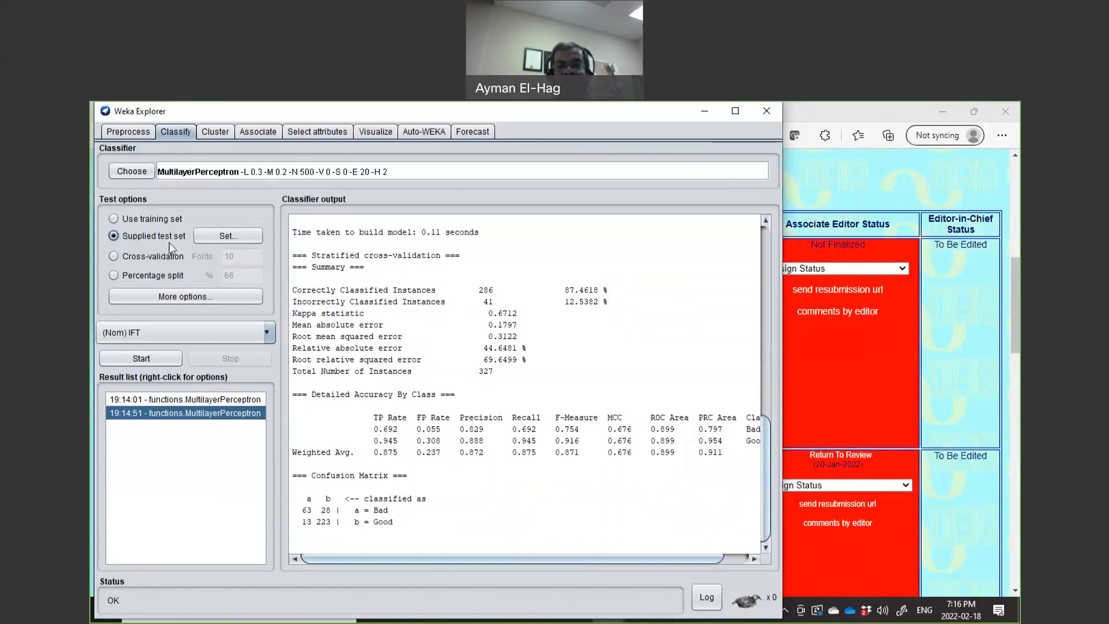
left_click(224, 238)
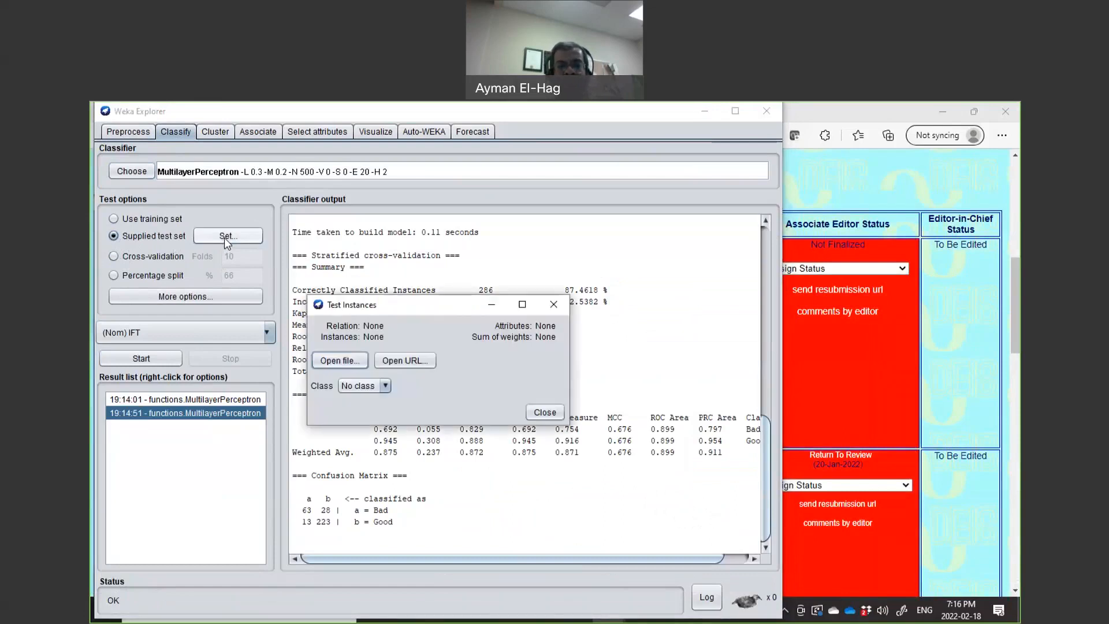
left_click(345, 361)
left_click(345, 331)
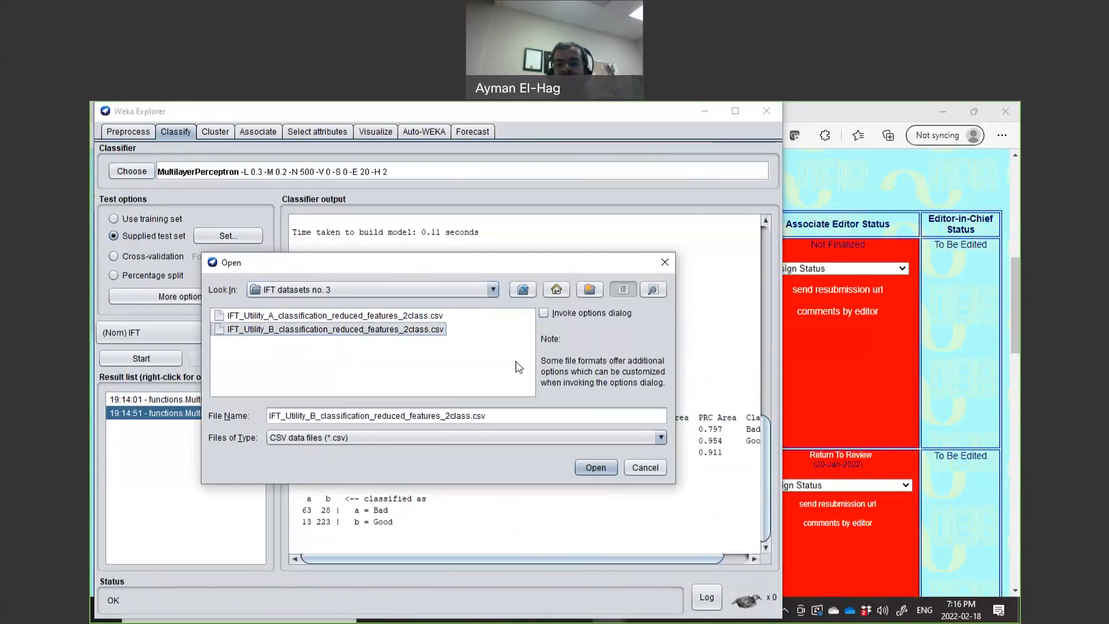
left_click(596, 467)
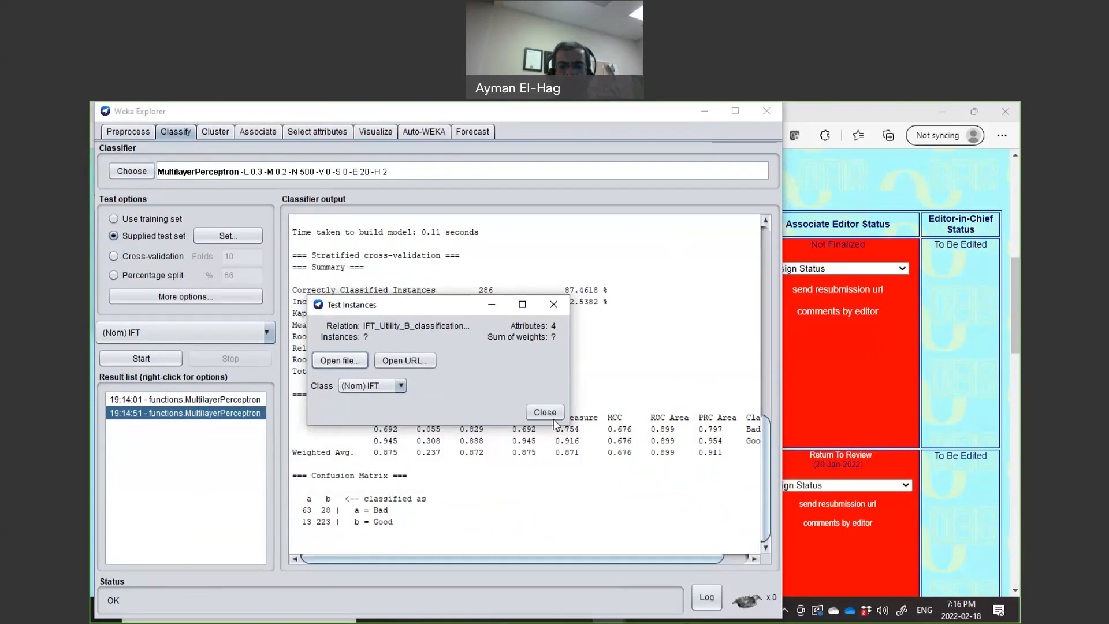
left_click(545, 413)
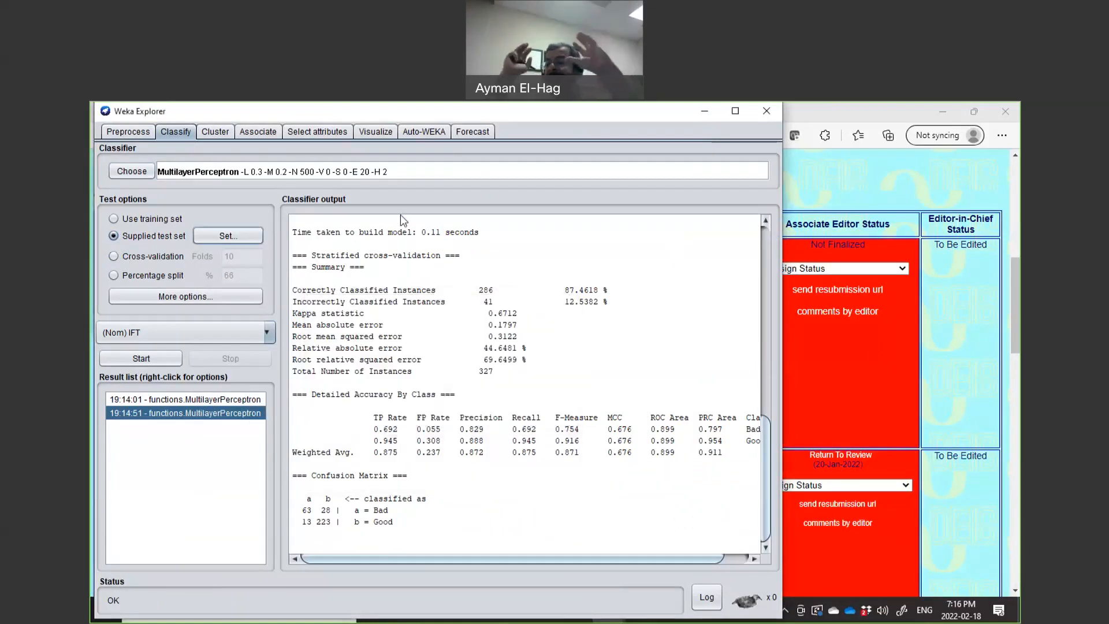
Run MultilayerPerceptron on the test set (68.8073% correct) and bring up its parameter editor.
left_click(116, 358)
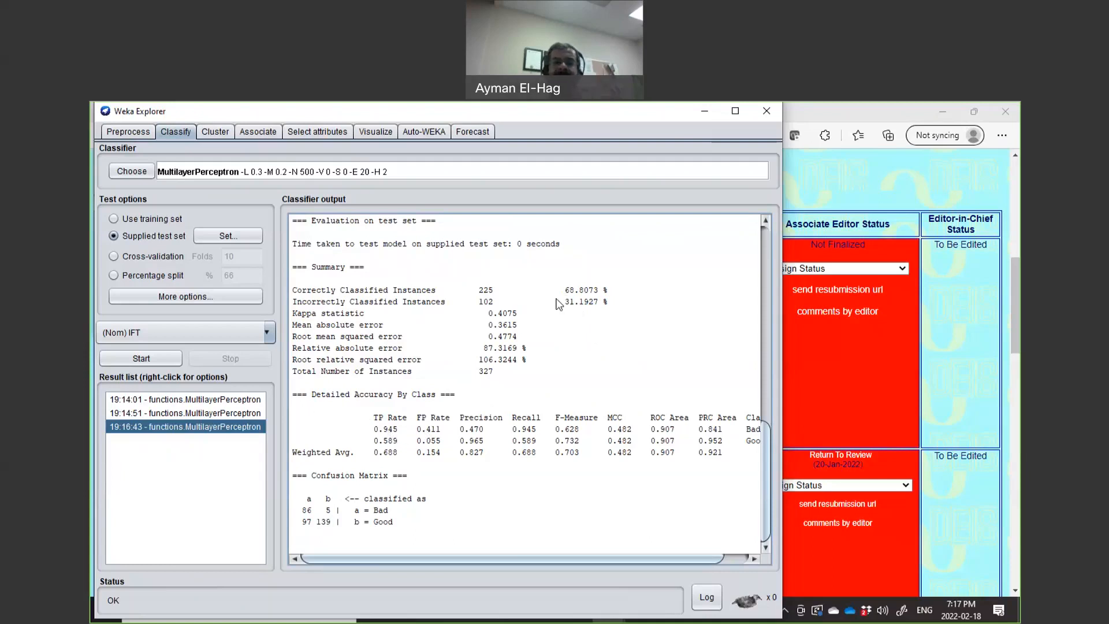
left_click(228, 172)
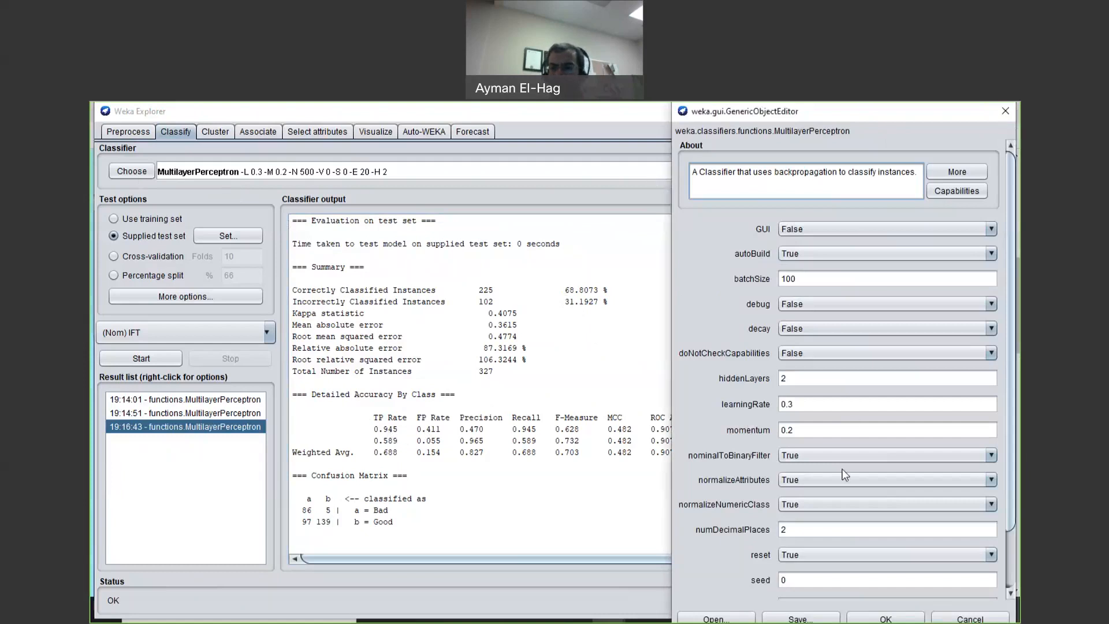
Switch the classifier to lazy IBk with KNN set to 5.
left_click(878, 618)
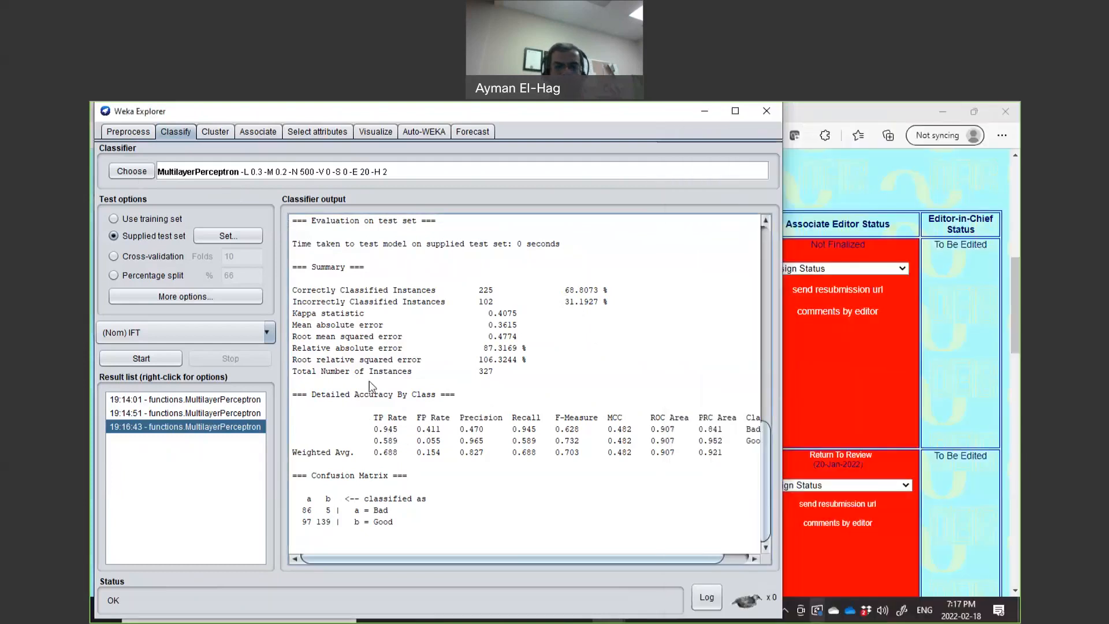
left_click(141, 171)
left_click(137, 213)
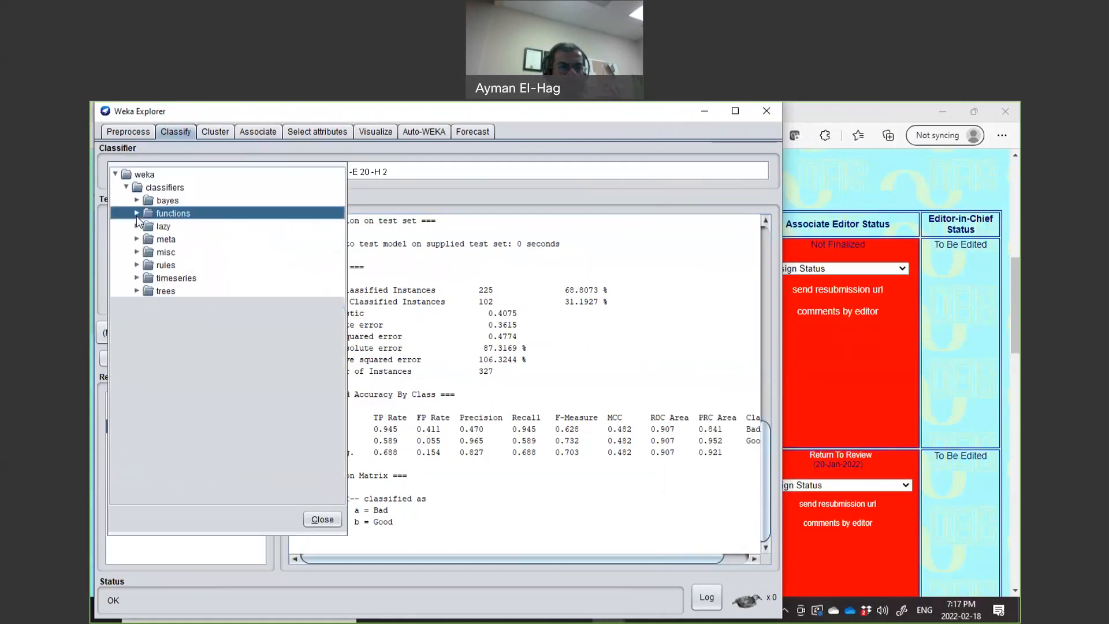
left_click(137, 226)
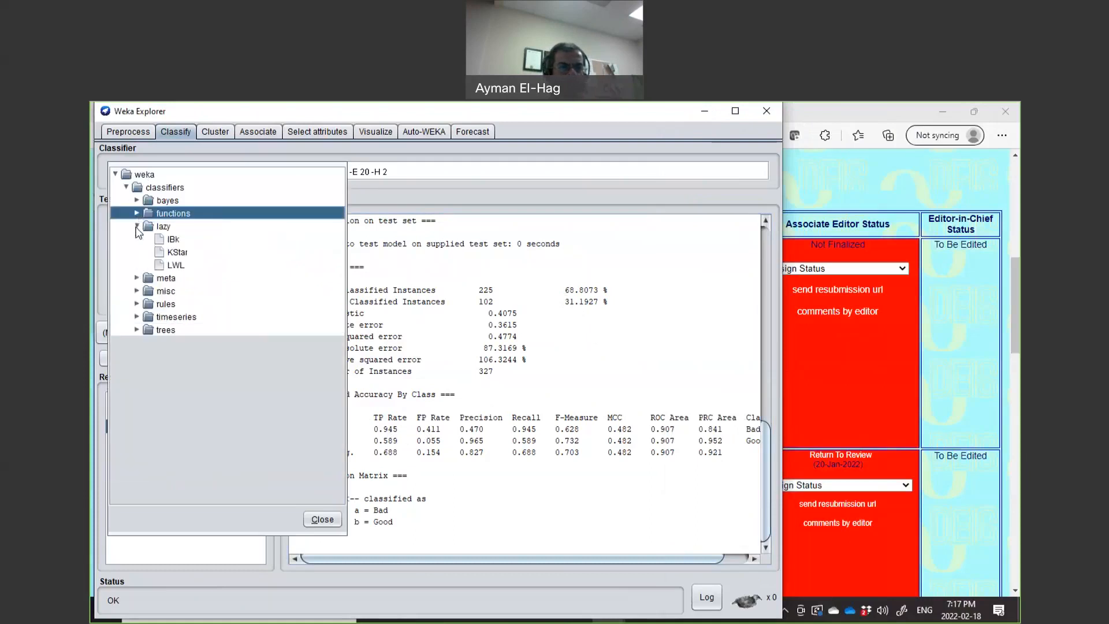
left_click(164, 240)
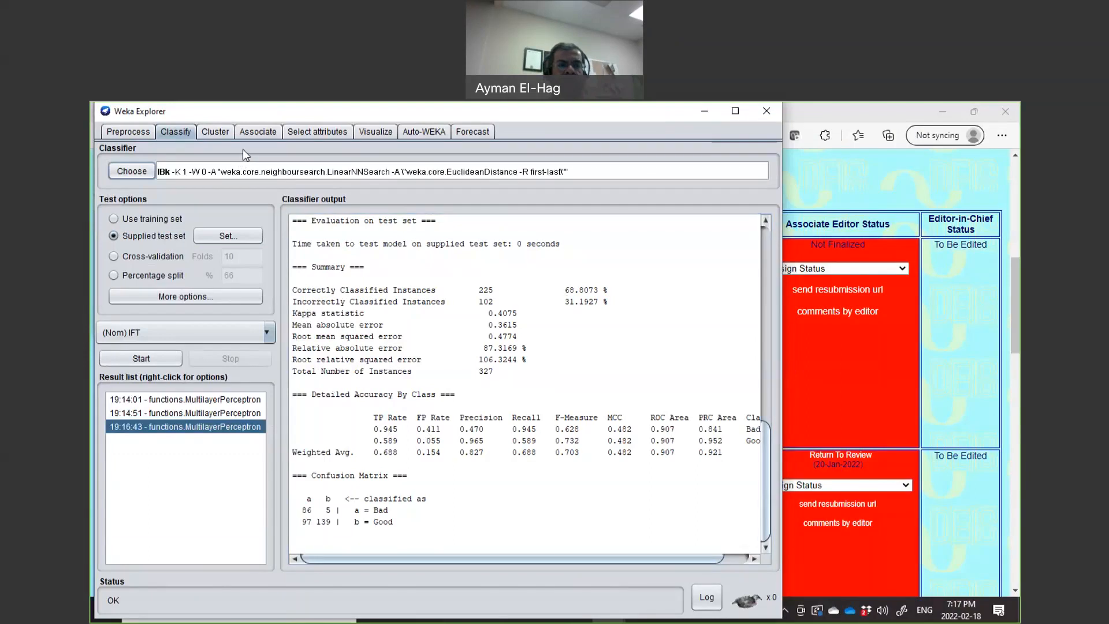
left_click(234, 169)
double_click(416, 291)
type("5")
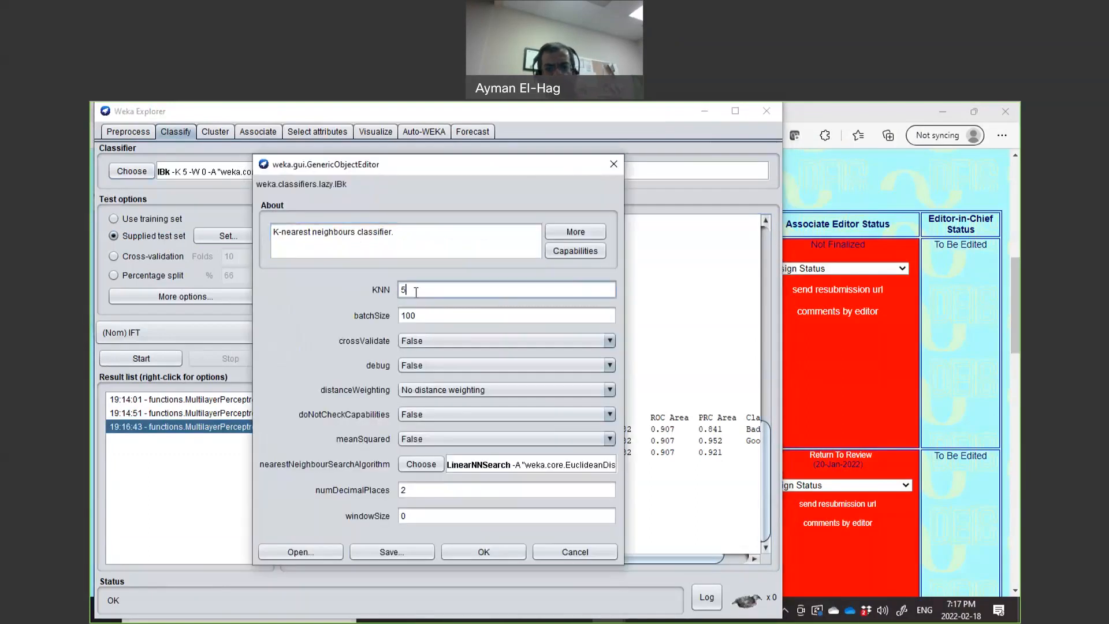
left_click(487, 556)
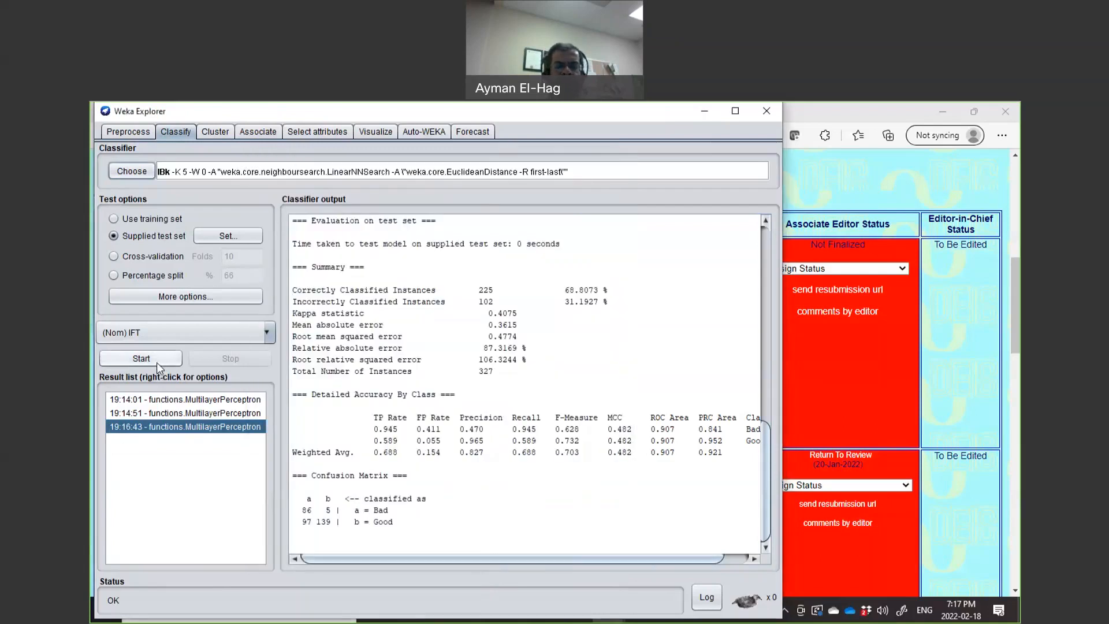
Reload the IFT_Utility_B classification CSV as the supplied test set.
left_click(210, 238)
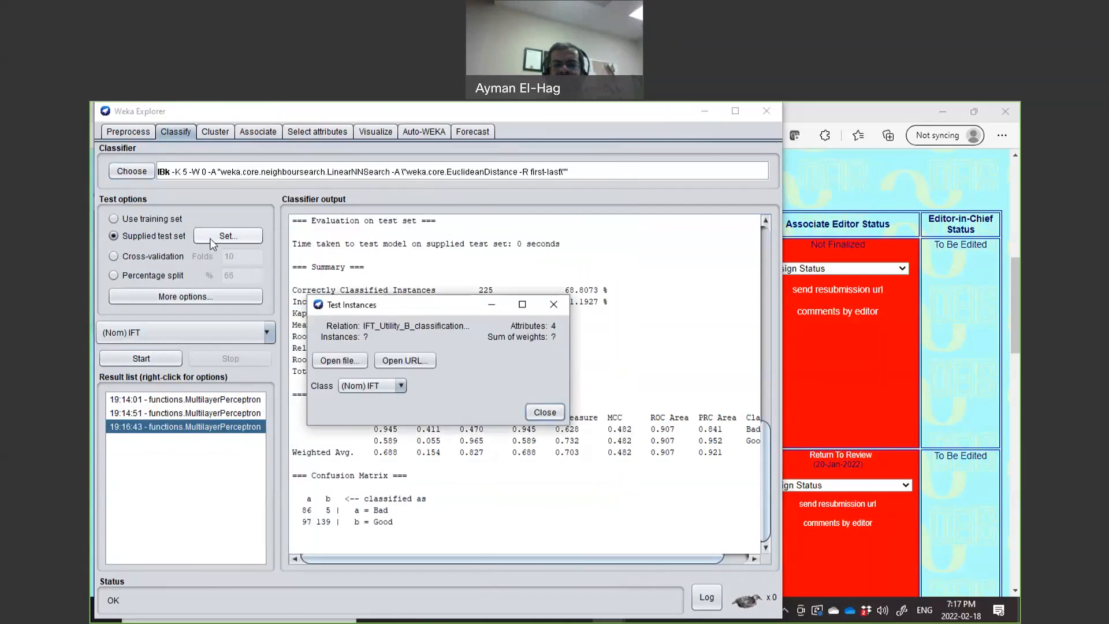
left_click(356, 360)
left_click(351, 330)
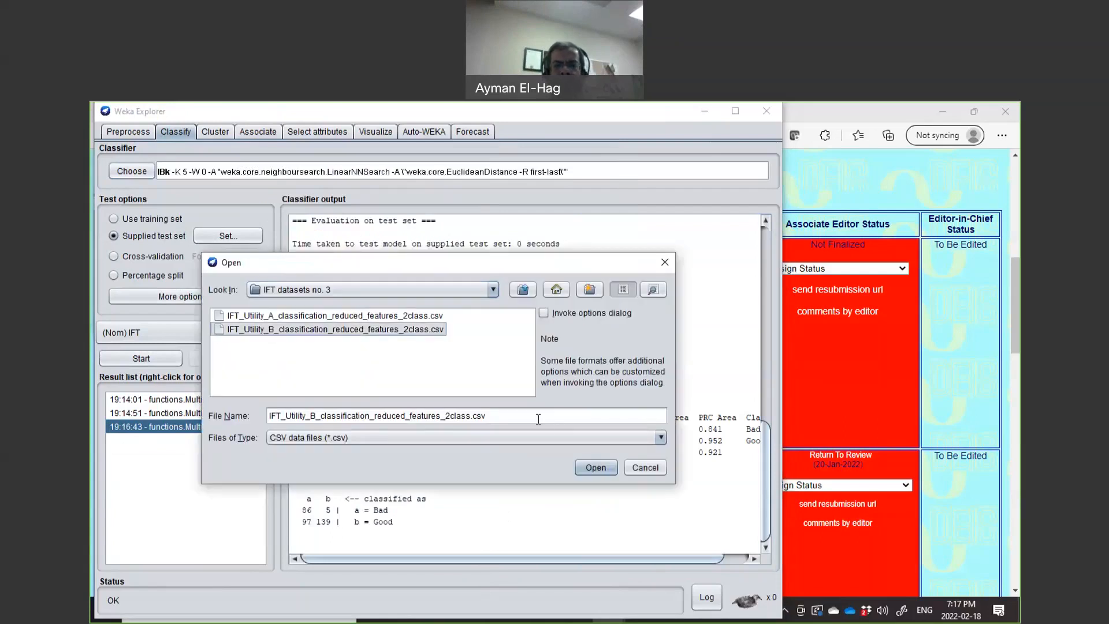
left_click(594, 470)
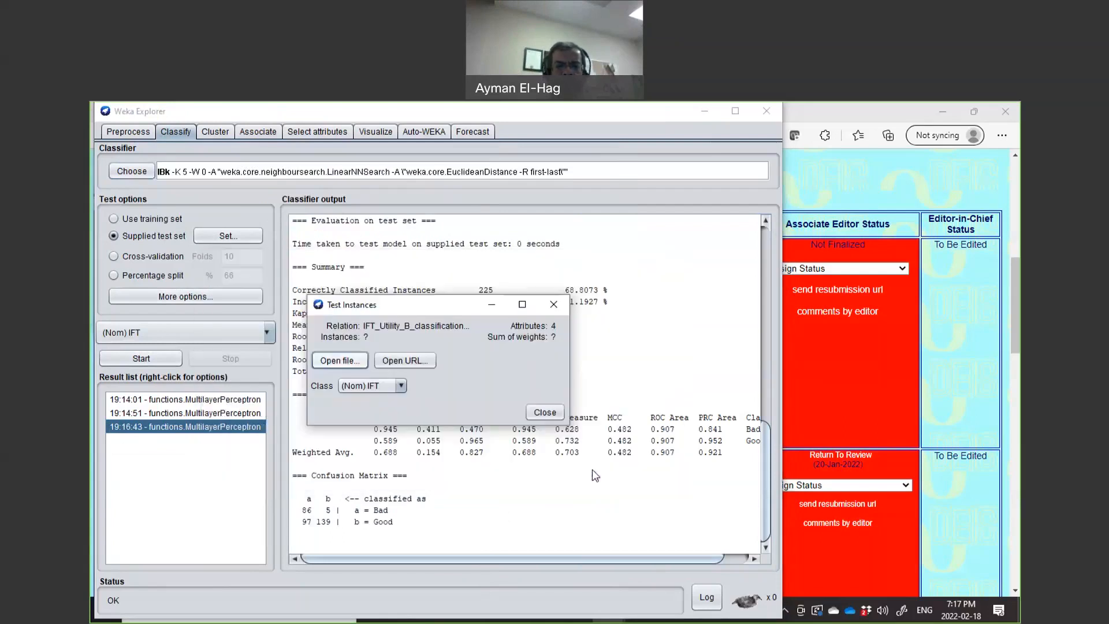
left_click(544, 413)
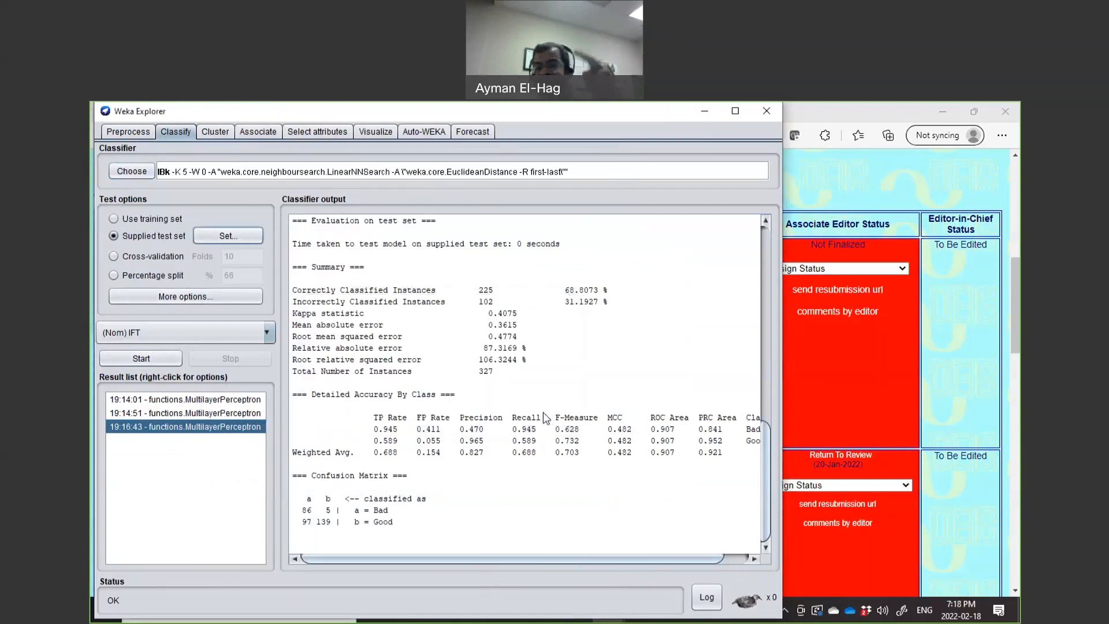
Run IBk (K=5) on the supplied test set, getting 263 of 327 correct (80.4281%).
left_click(166, 359)
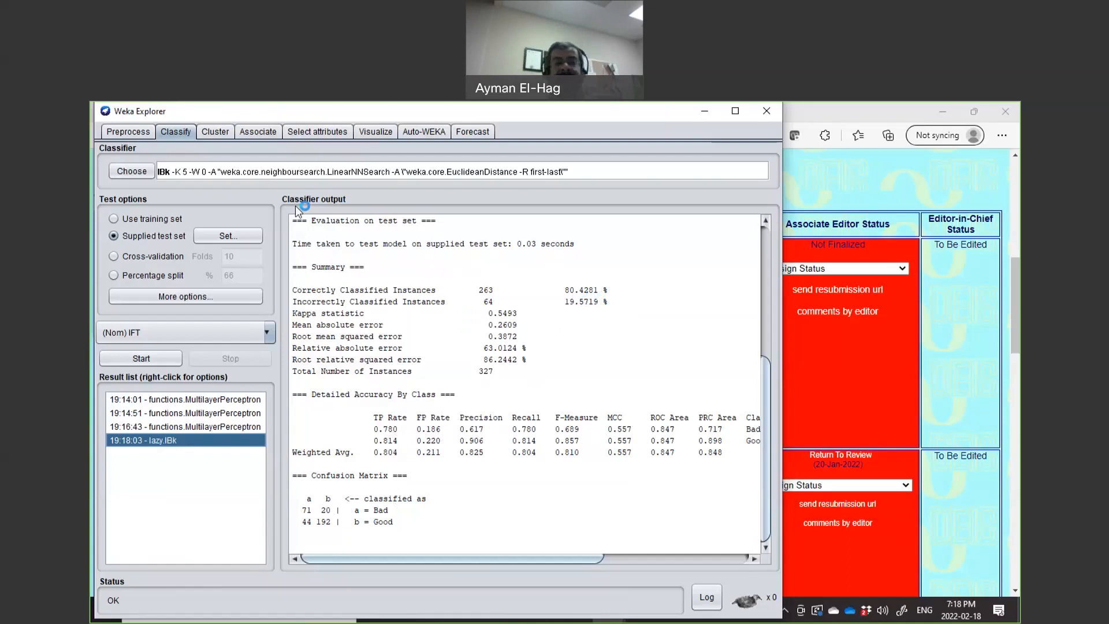
Select the SMO classifier from the functions group.
left_click(133, 172)
left_click(137, 227)
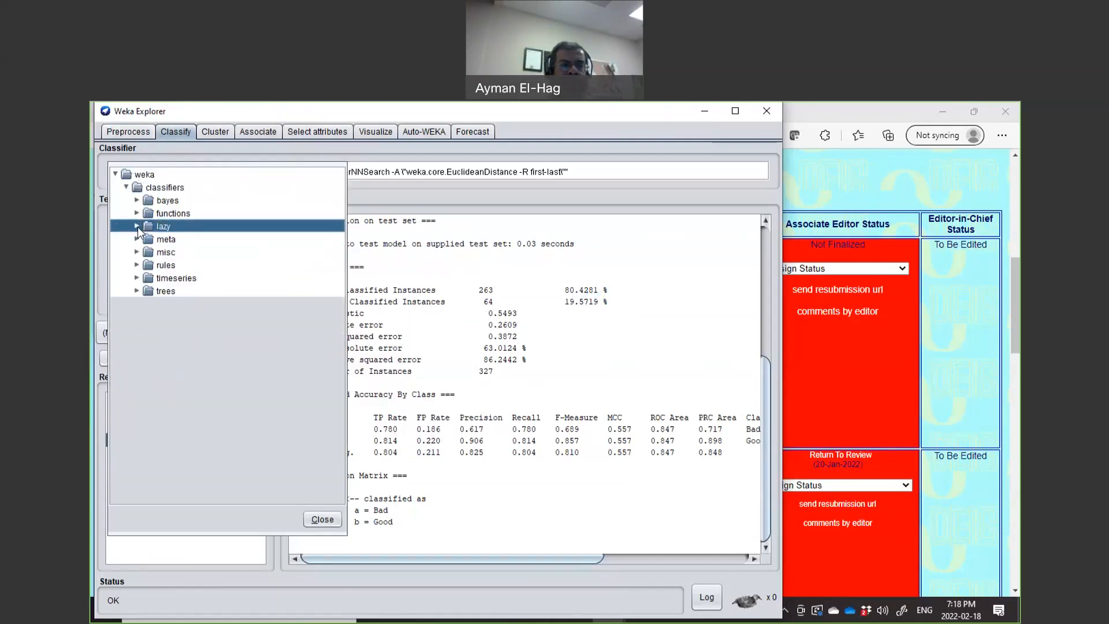
left_click(137, 214)
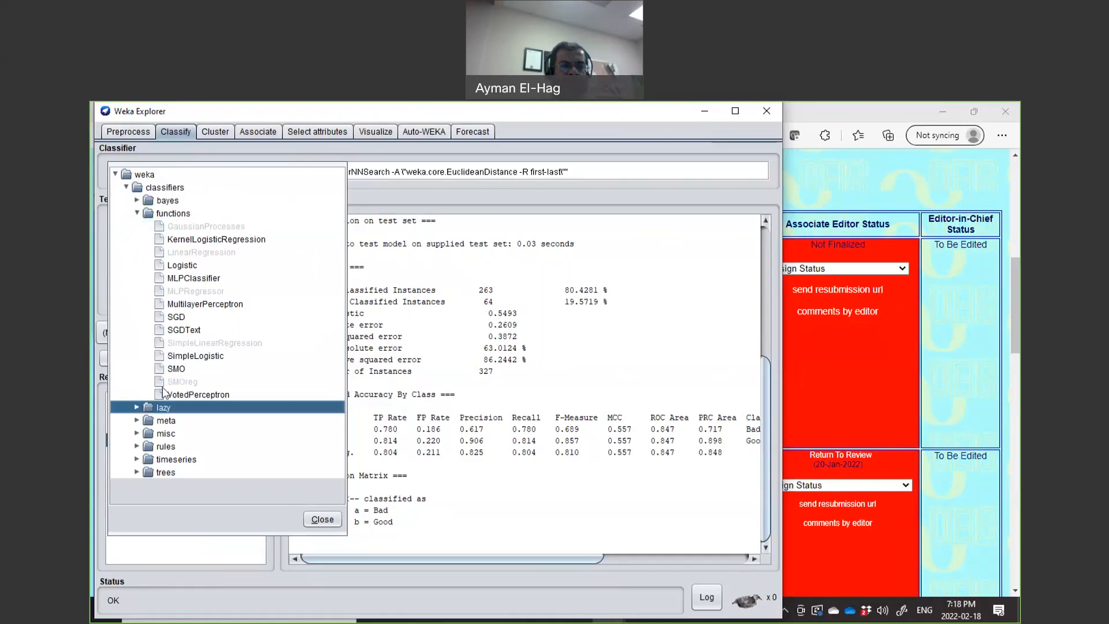
left_click(174, 369)
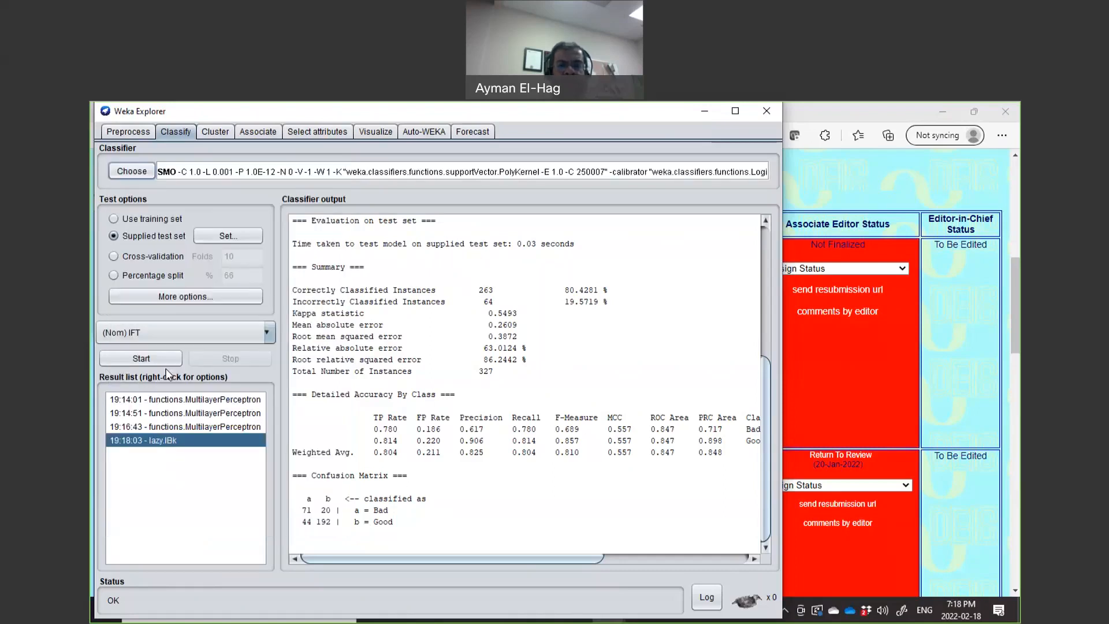
Load the IFT_Utility_B classification CSV again as the supplied test set.
left_click(213, 238)
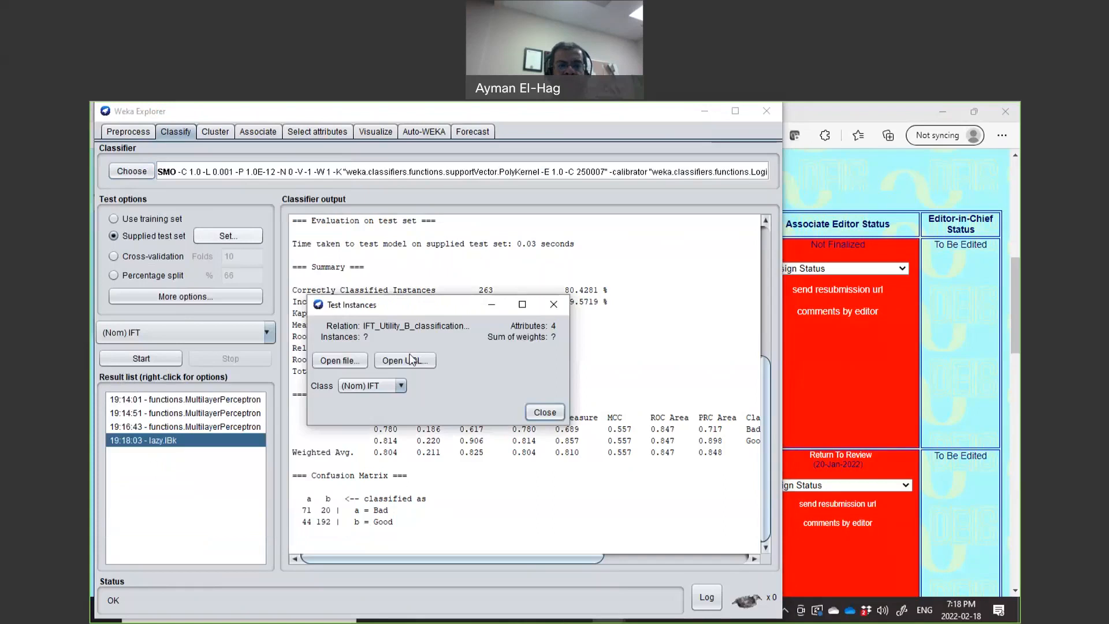
left_click(362, 363)
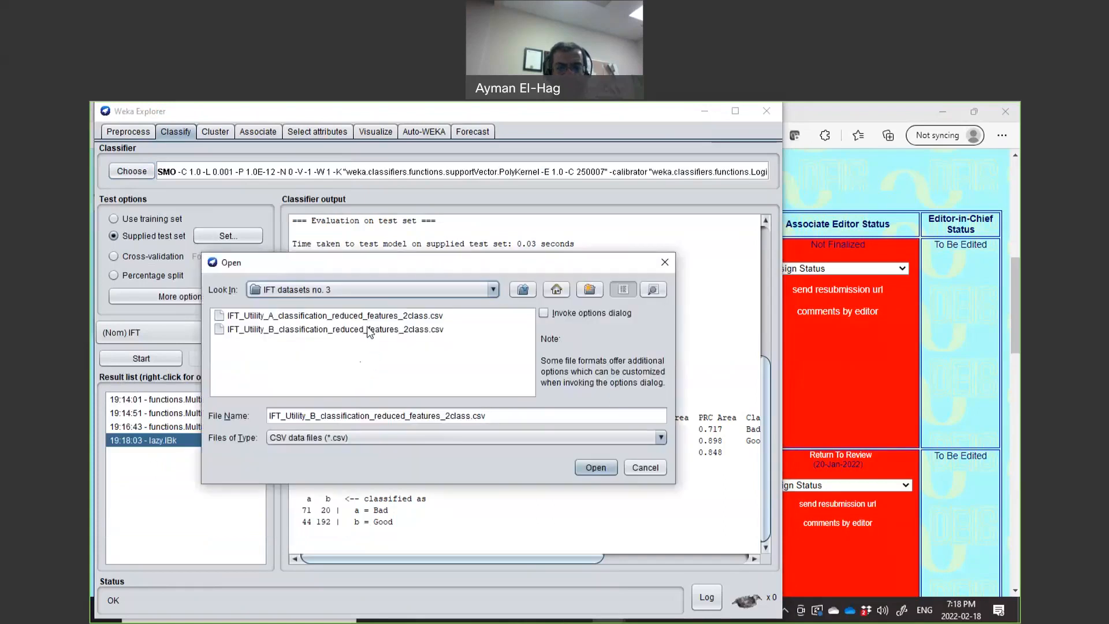
left_click(369, 332)
left_click(598, 473)
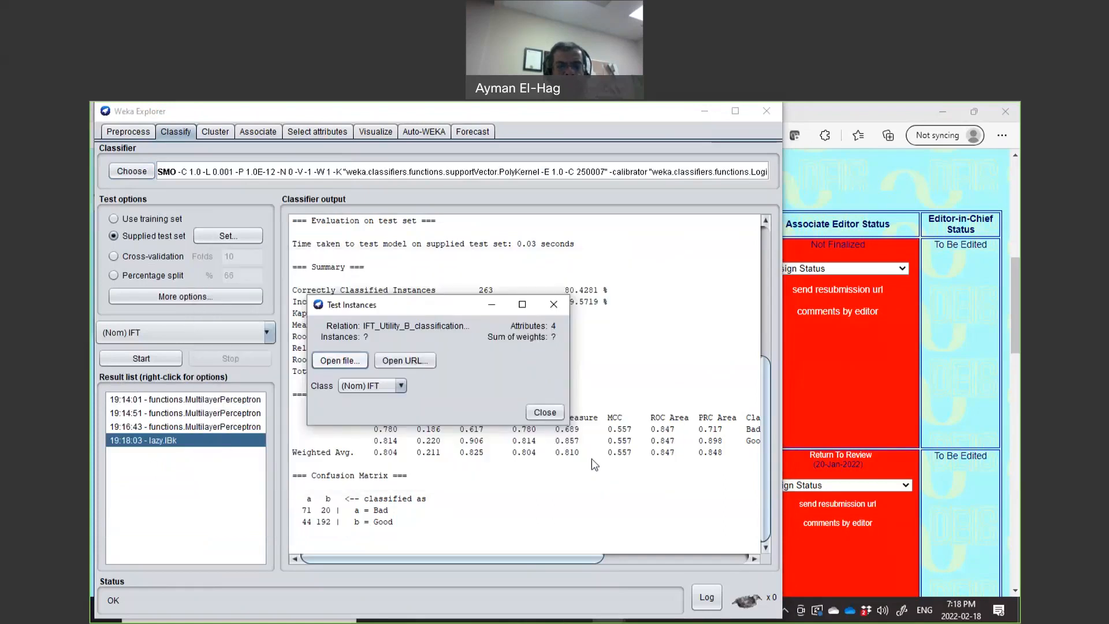
left_click(558, 413)
Run SMO on the supplied test set and review its 87.156% accuracy and confusion matrix.
left_click(144, 361)
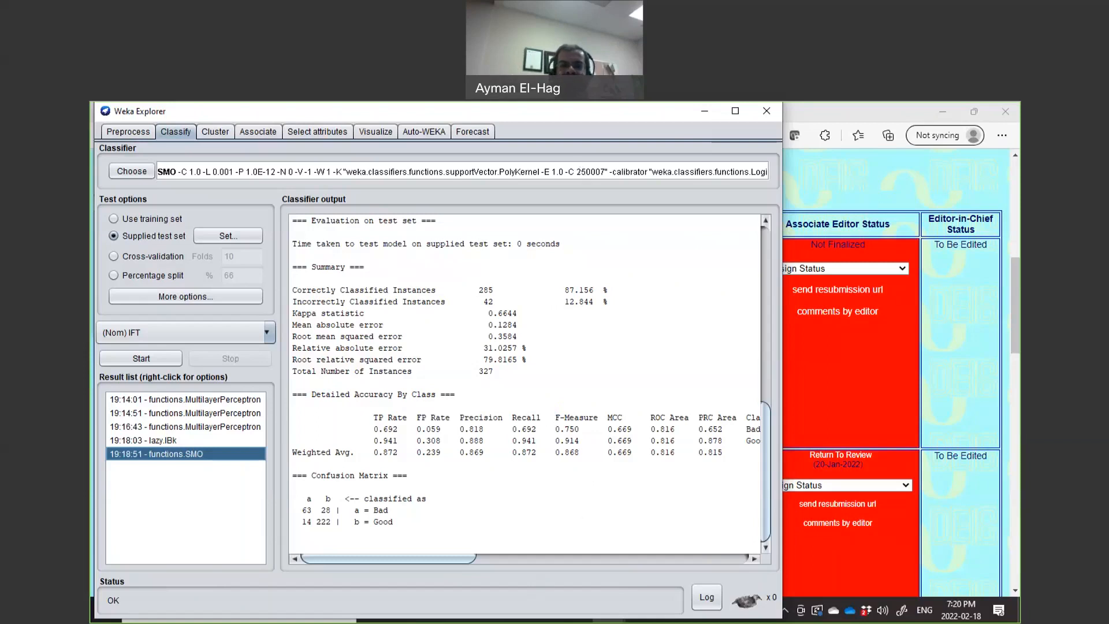
left_click(636, 123)
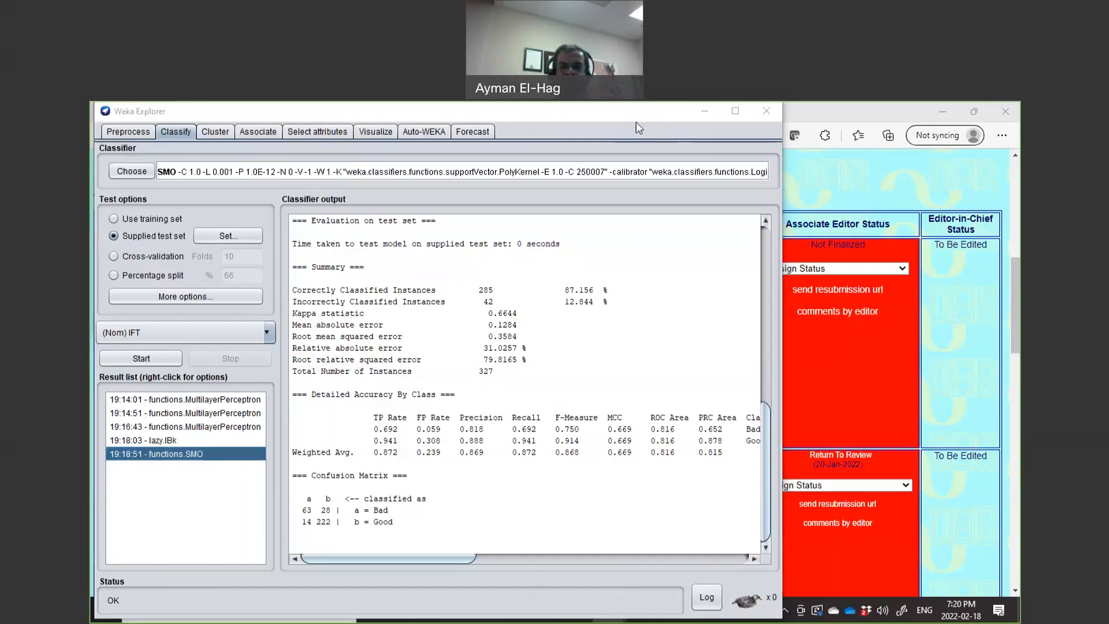